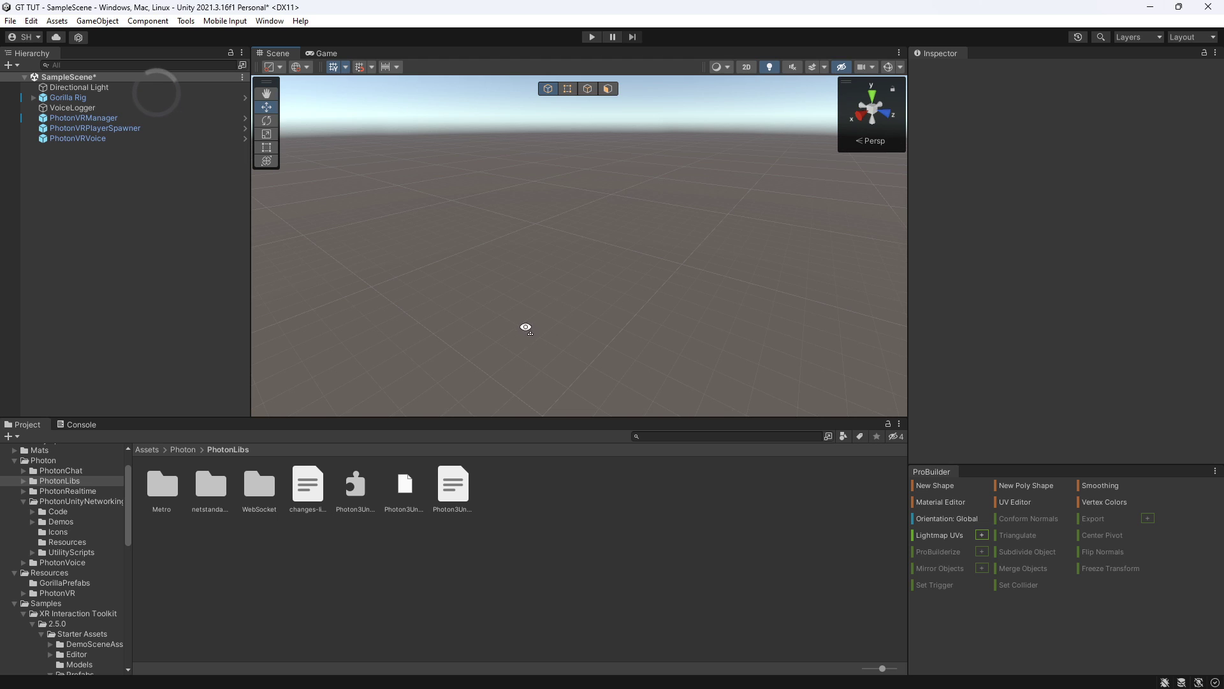
Inspect the PhotonVRPlayerSpawner, then the PhotonVRManager settings, tilting the Scene view around them
right_drag(523, 328, 595, 230)
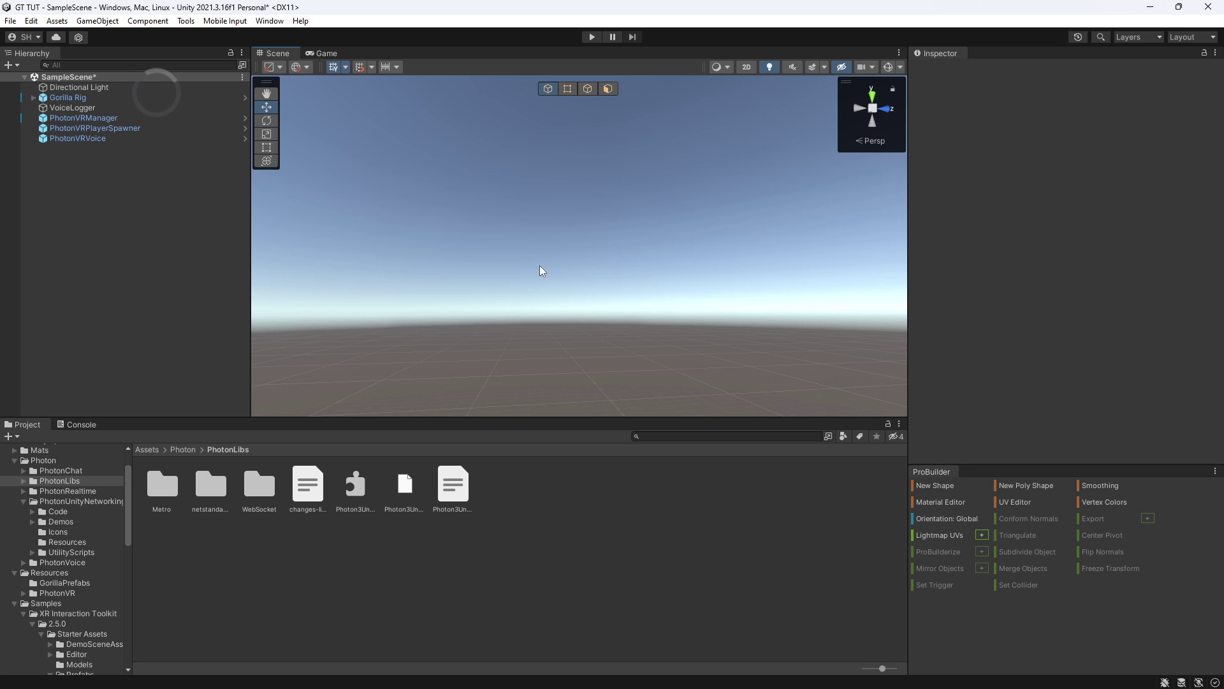
click(95, 127)
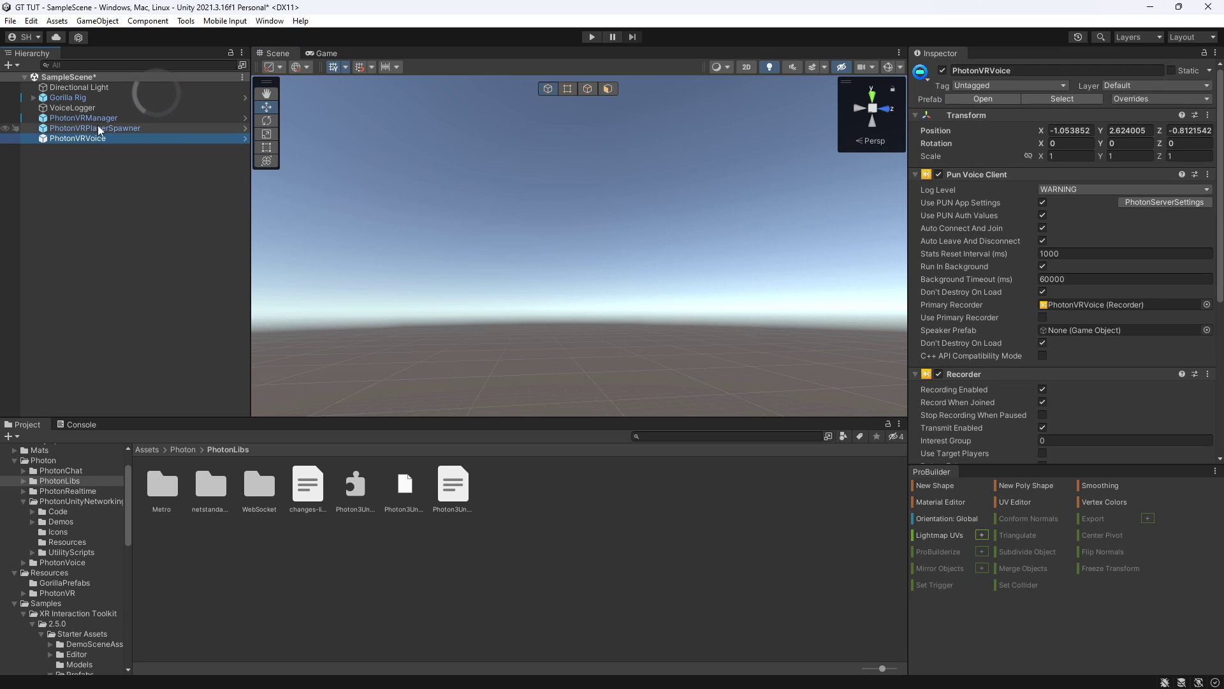
click(97, 121)
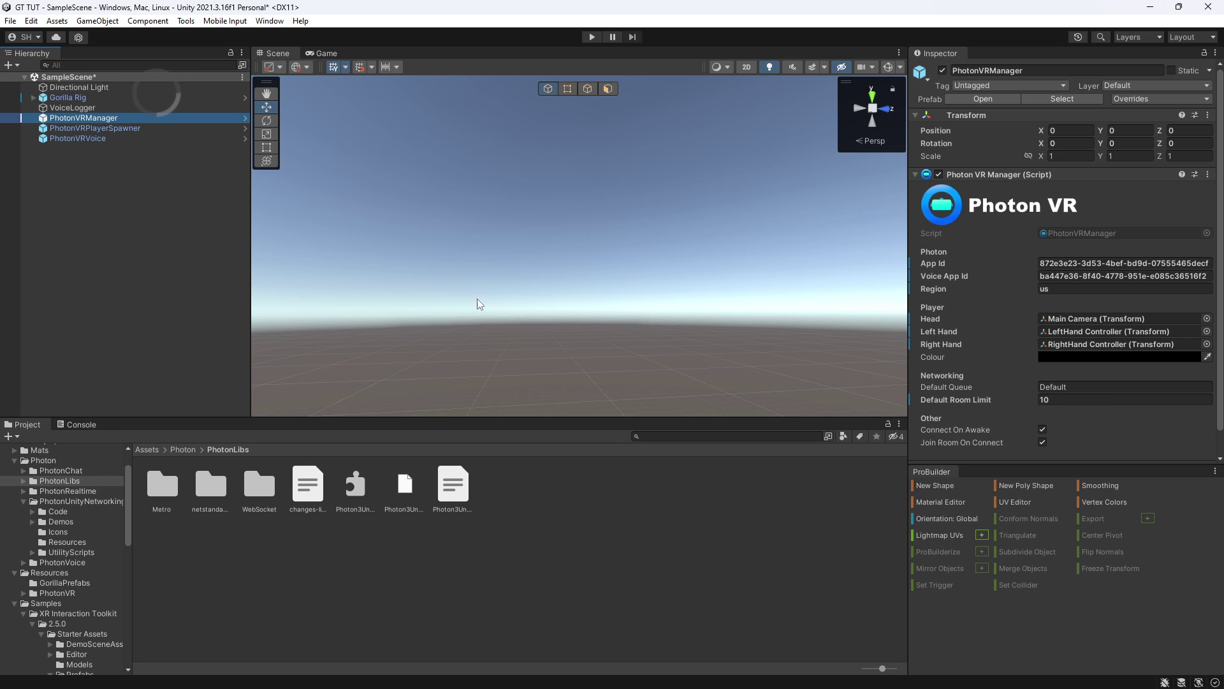
right_drag(461, 380, 218, 381)
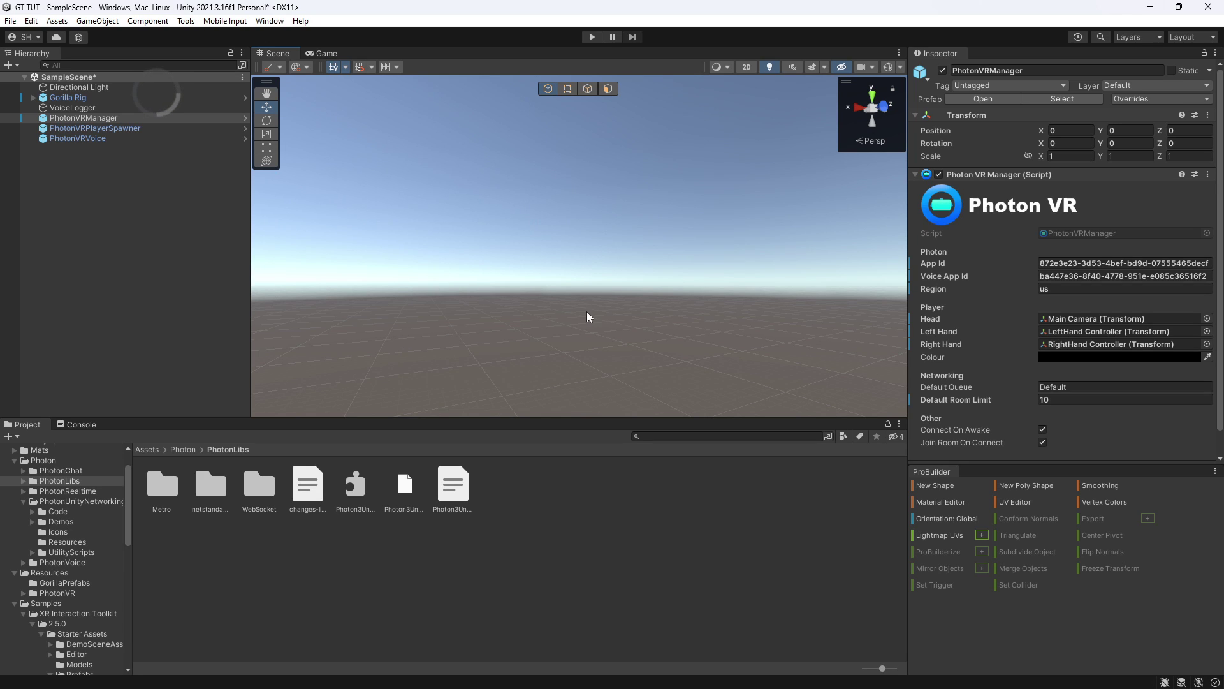
right_drag(587, 317, 875, 519)
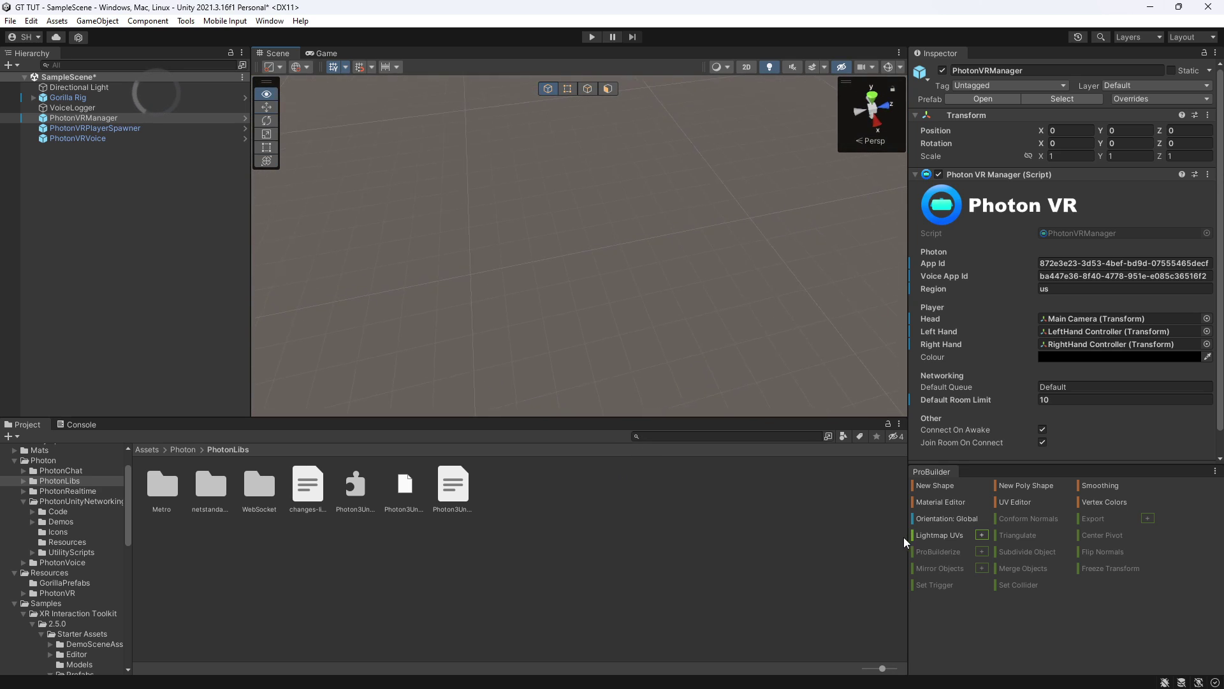
right_drag(800, 399, 482, 165)
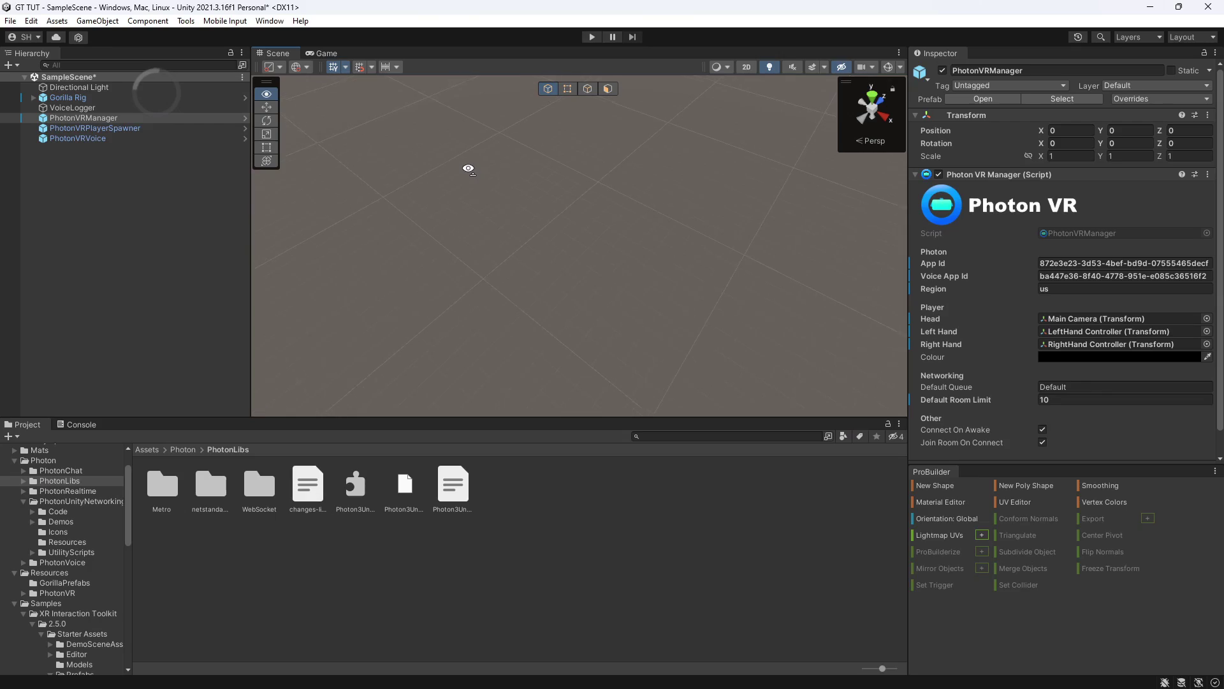
right_drag(470, 167, 572, 264)
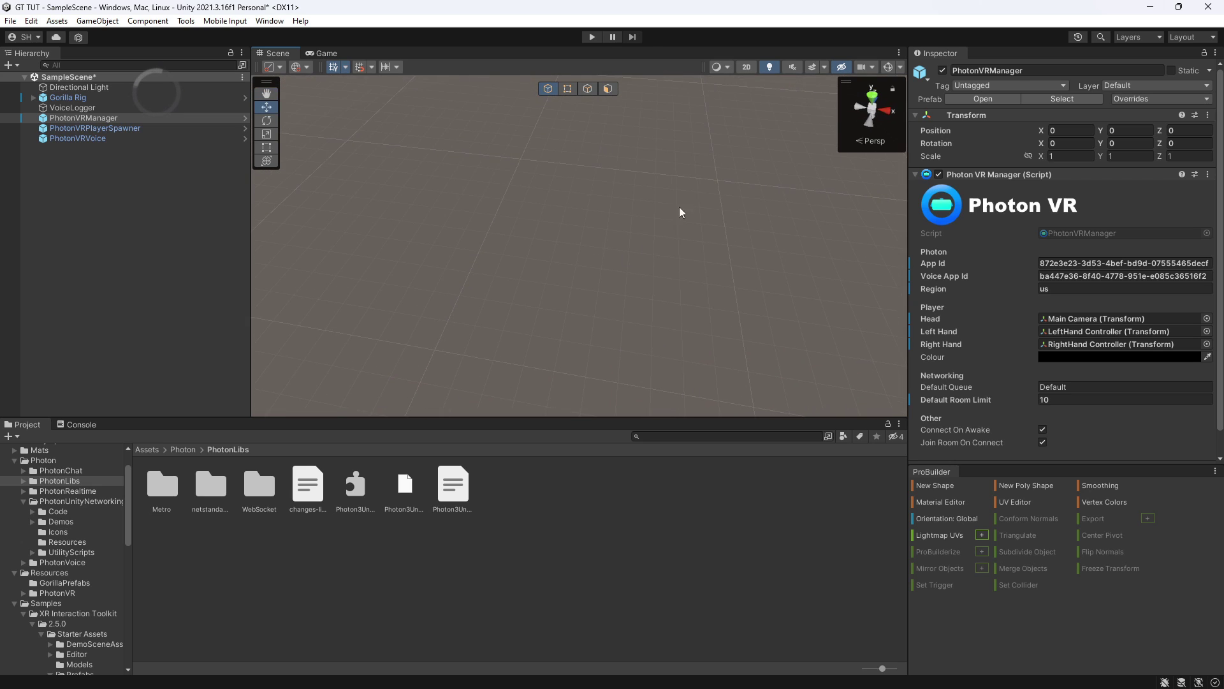
right_drag(679, 208, 667, 261)
drag(938, 472, 1004, 538)
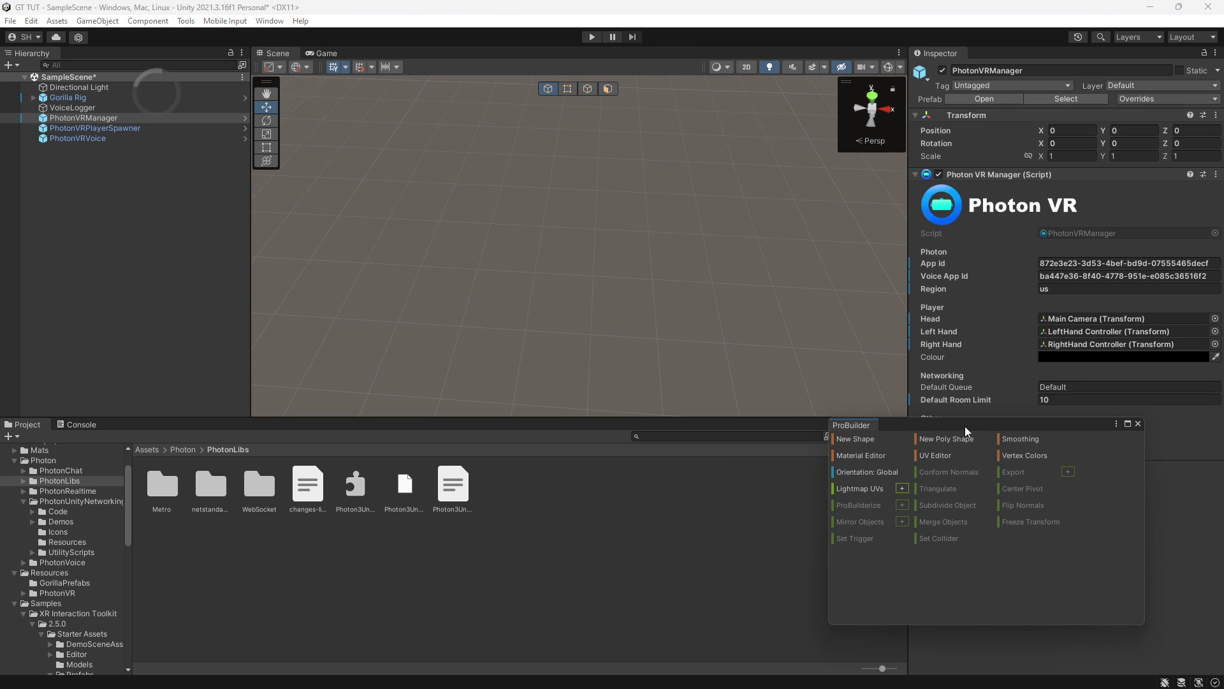
drag(890, 445, 1024, 648)
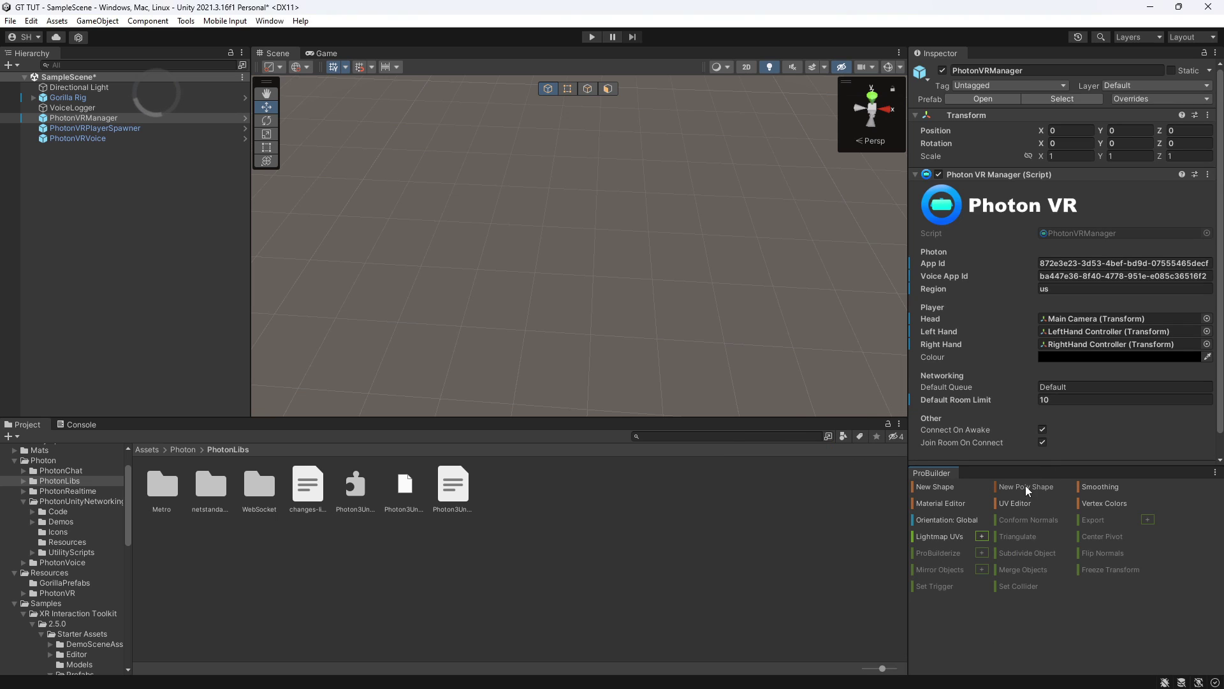
mouse_move(587, 243)
right_down()
mouse_move(631, 200)
mouse_move(601, 159)
mouse_move(576, 159)
mouse_move(604, 151)
mouse_move(565, 249)
mouse_move(585, 295)
mouse_move(597, 261)
right_up()
Start a new ProBuilder shape, trying Arch and Sprite before choosing Plane with 1 height and width cut
click(1115, 465)
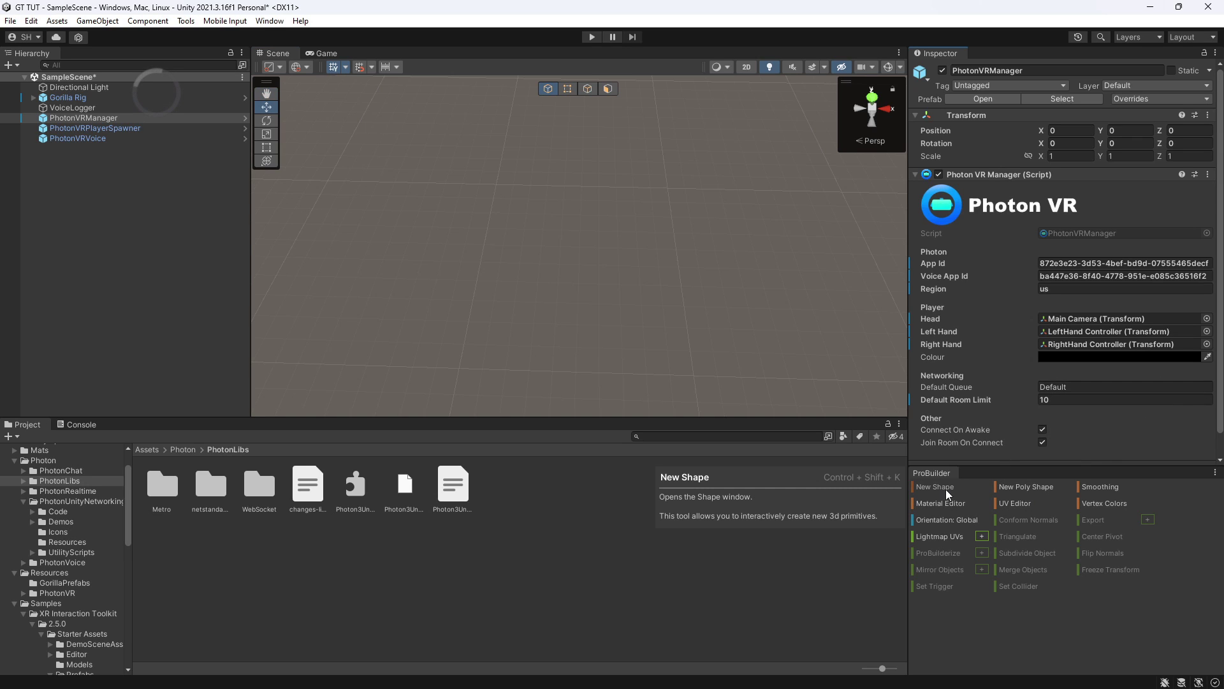
key(w)
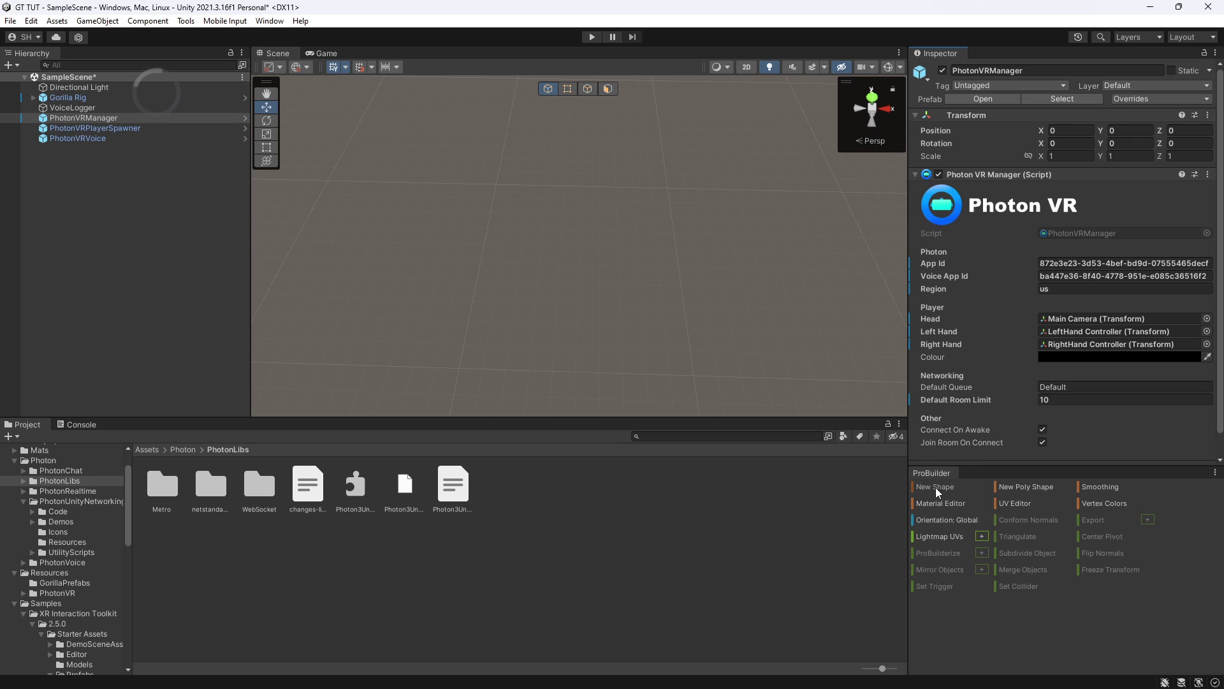
click(935, 487)
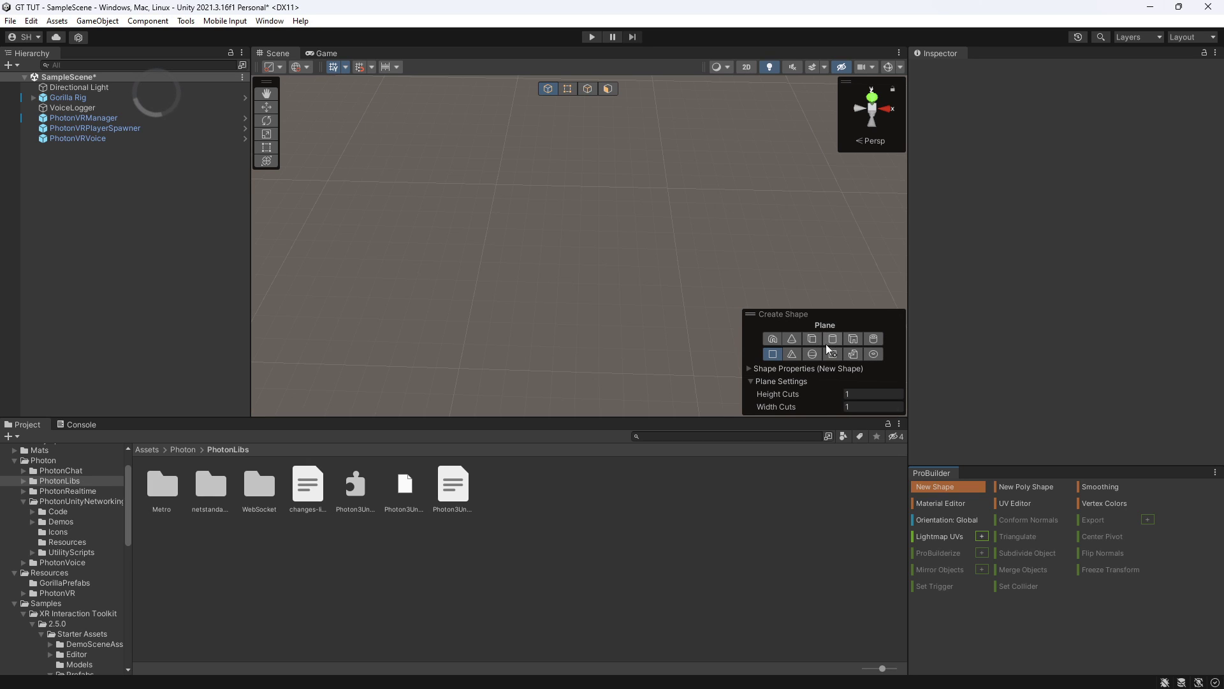
click(773, 339)
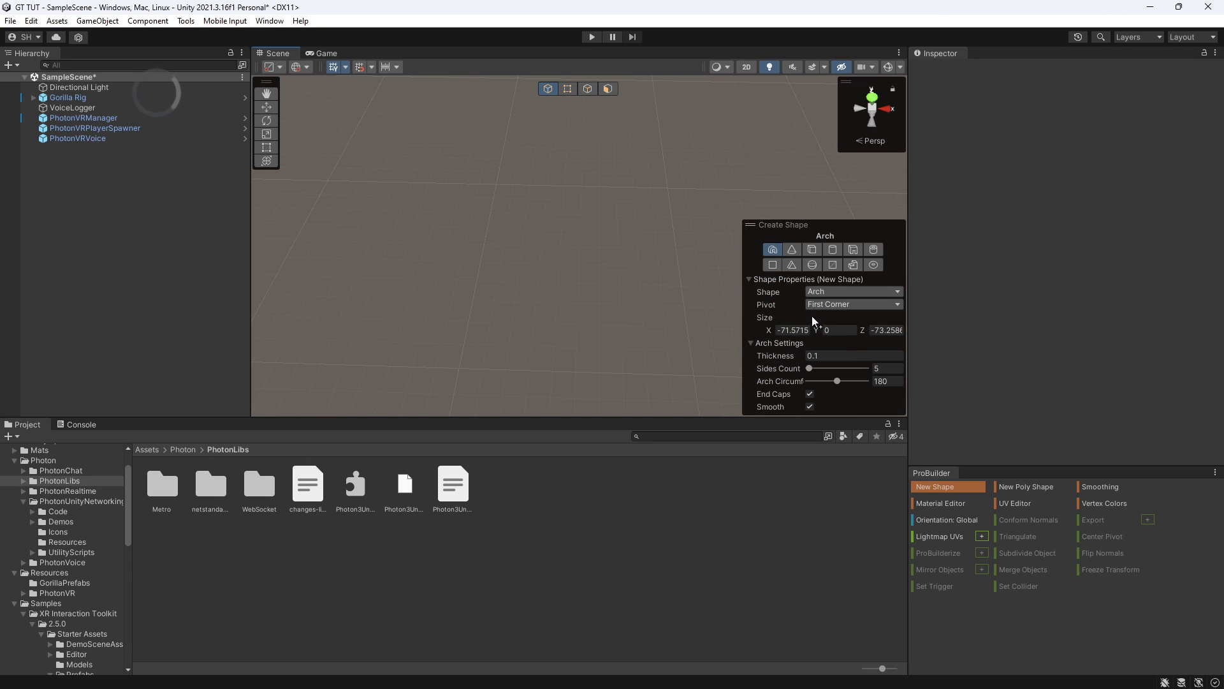
click(749, 279)
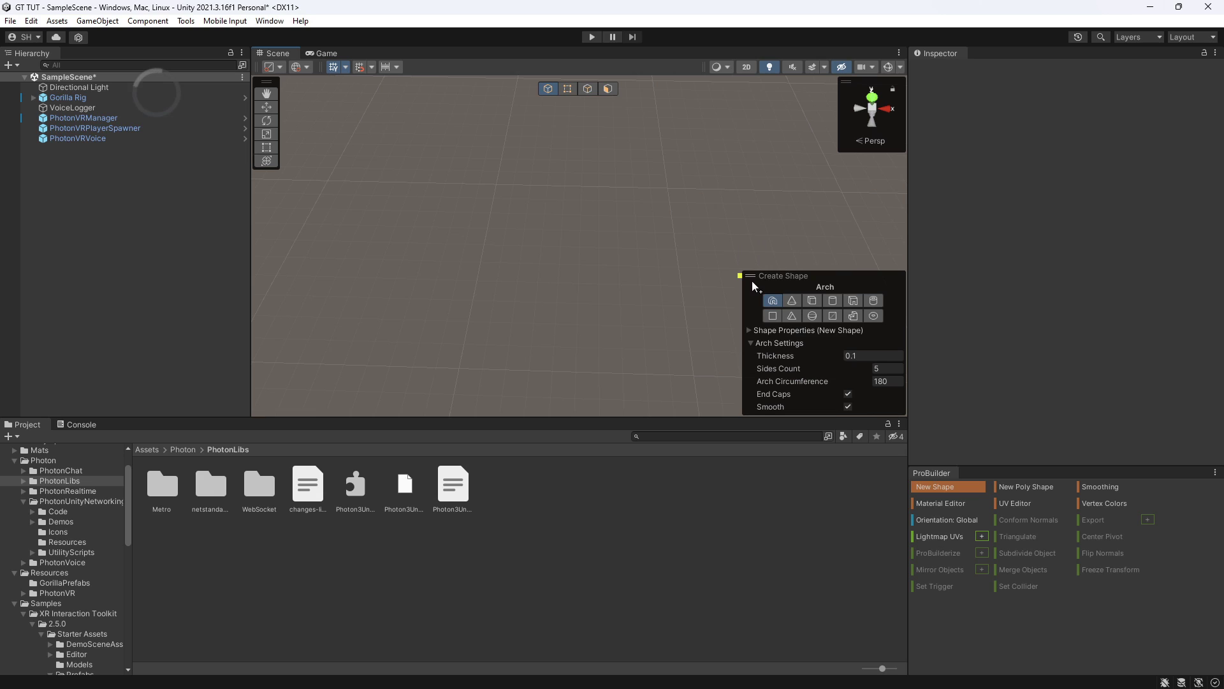
click(749, 343)
click(772, 380)
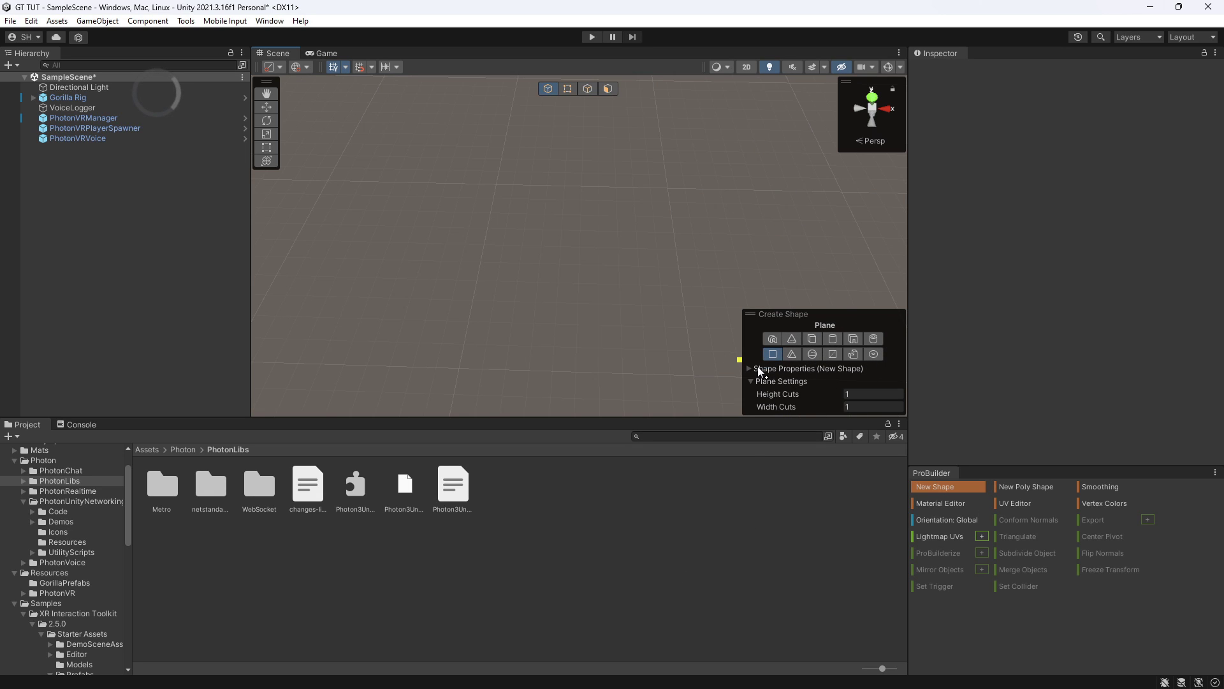
click(832, 354)
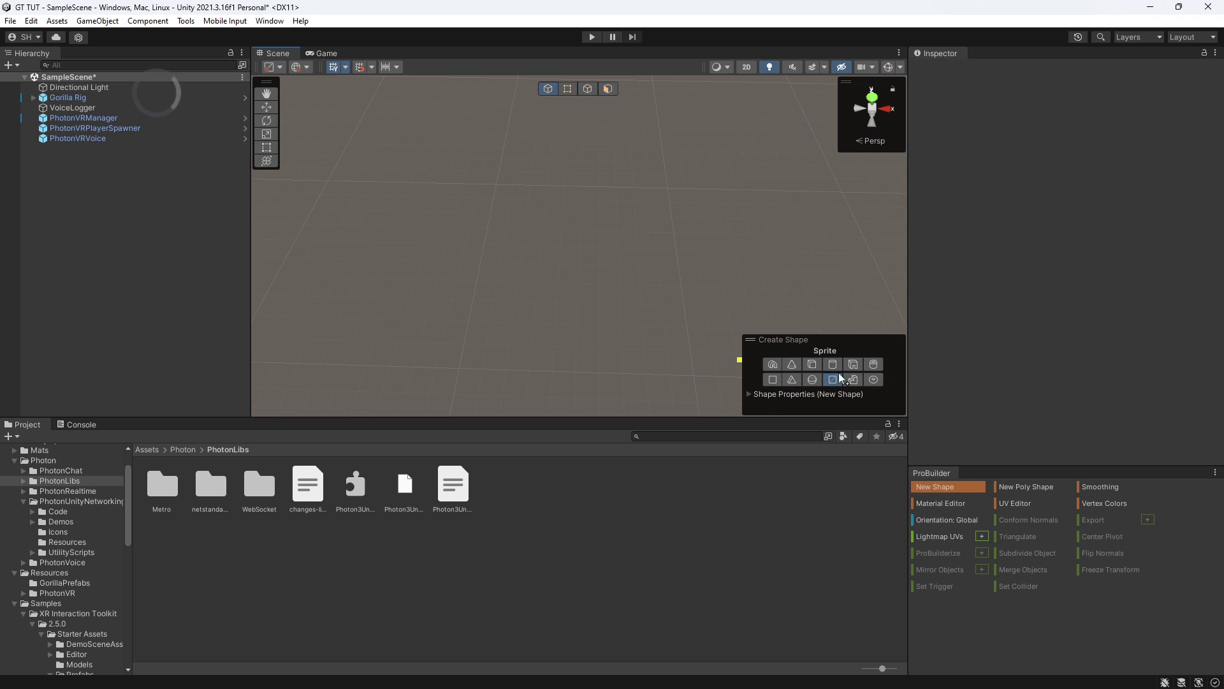
click(772, 380)
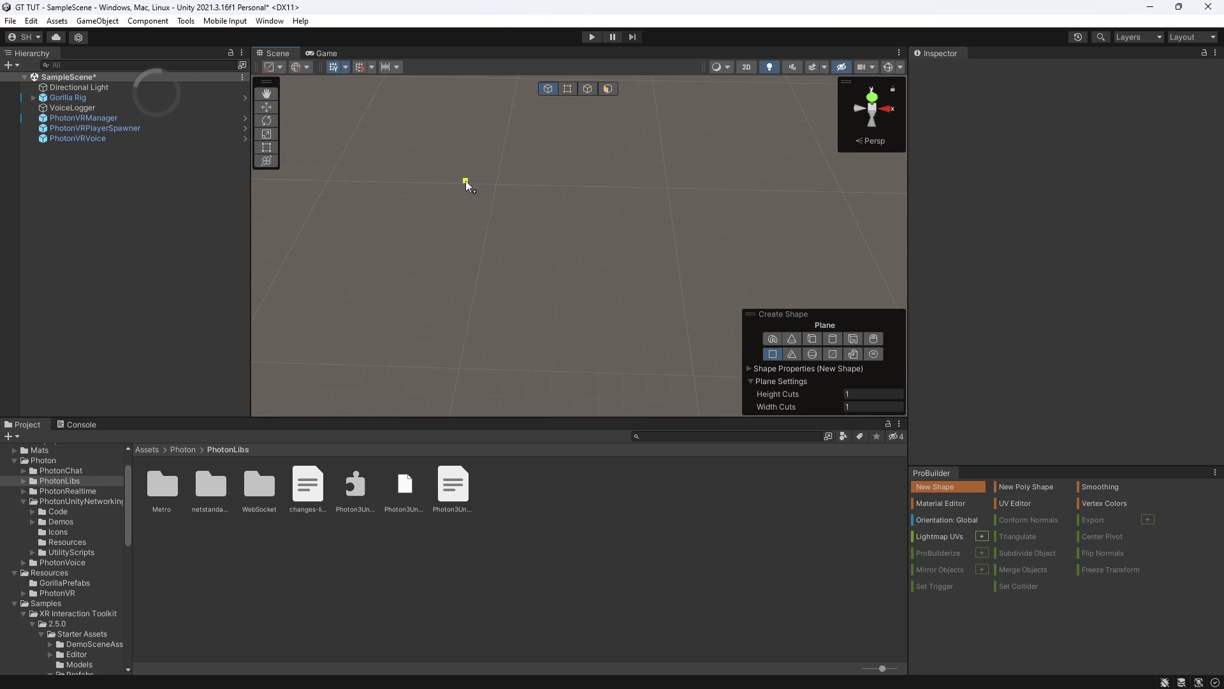
Draw a ProBuilder plane across the floor, frame it, and scale it uniformly to 1.327
drag(470, 174, 705, 396)
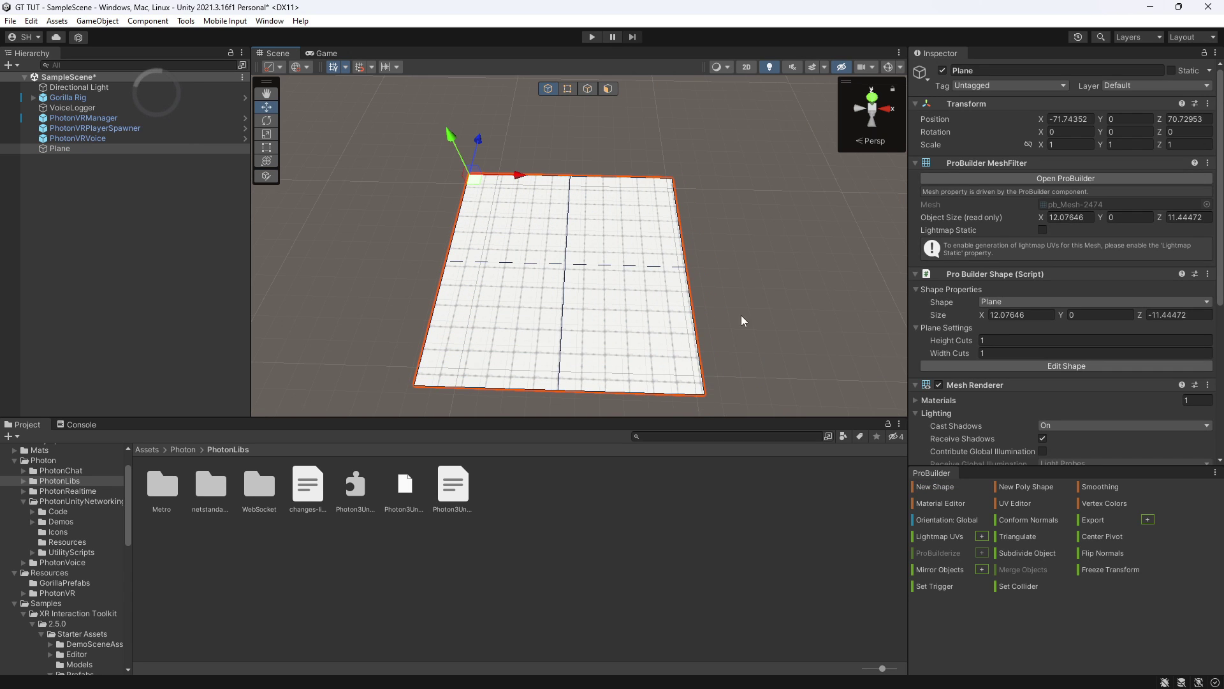
right_drag(741, 315, 523, 209)
key(f)
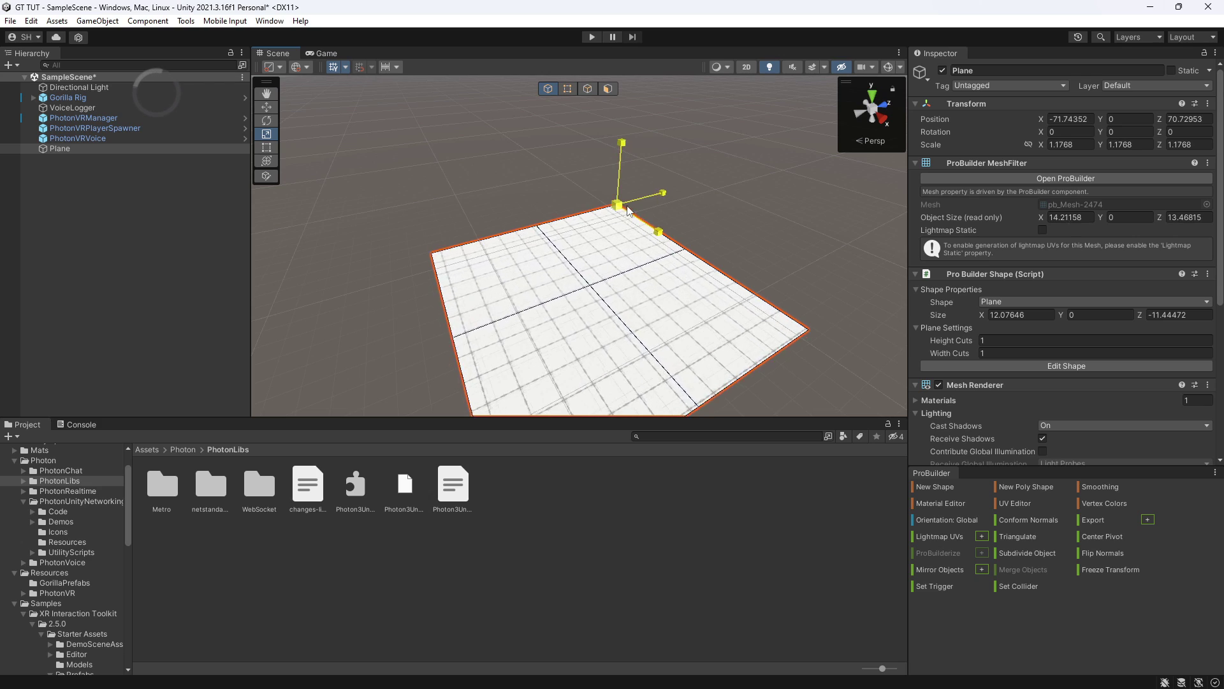
right_drag(618, 216, 491, 237)
click(725, 239)
key(w)
click(522, 255)
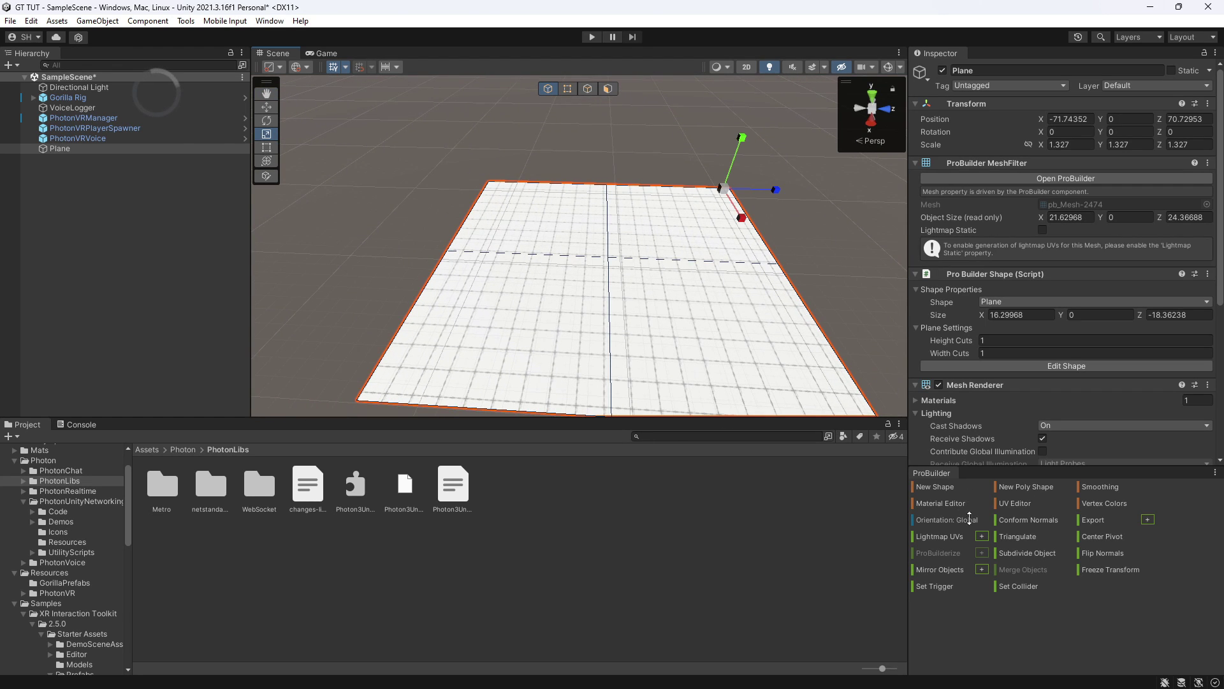
Subdivide the ProBuilder plane into a finer face grid and orbit in to examine it
click(1040, 553)
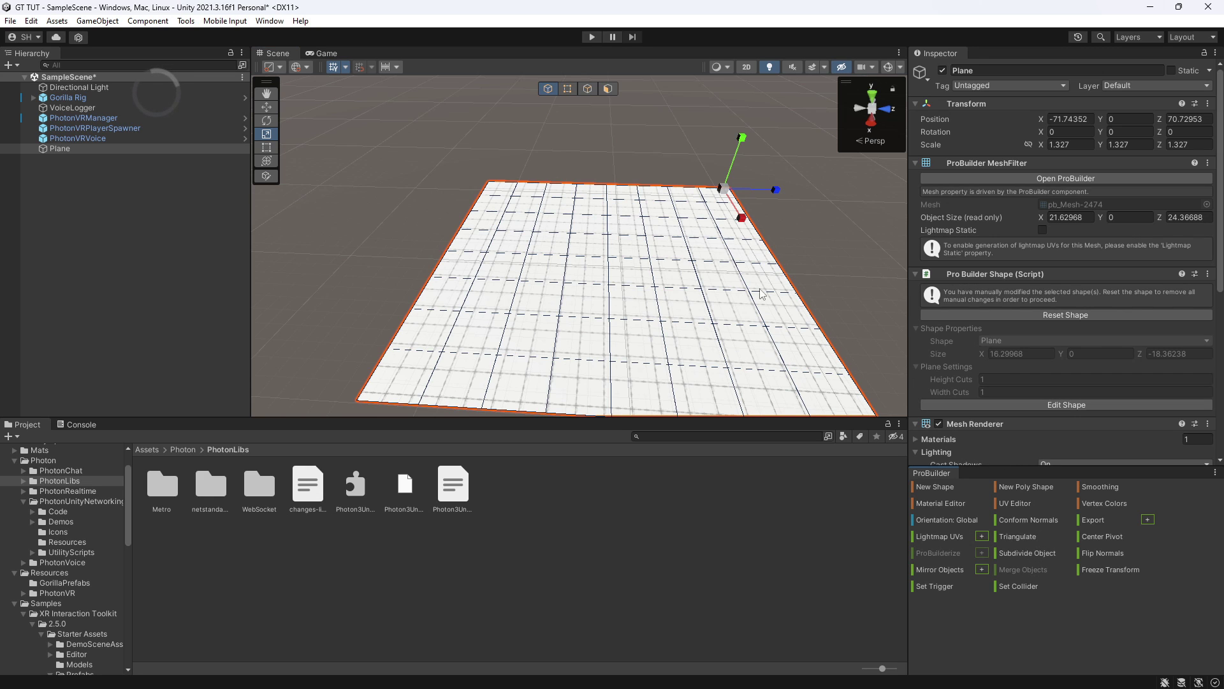
right_drag(762, 293, 663, 185)
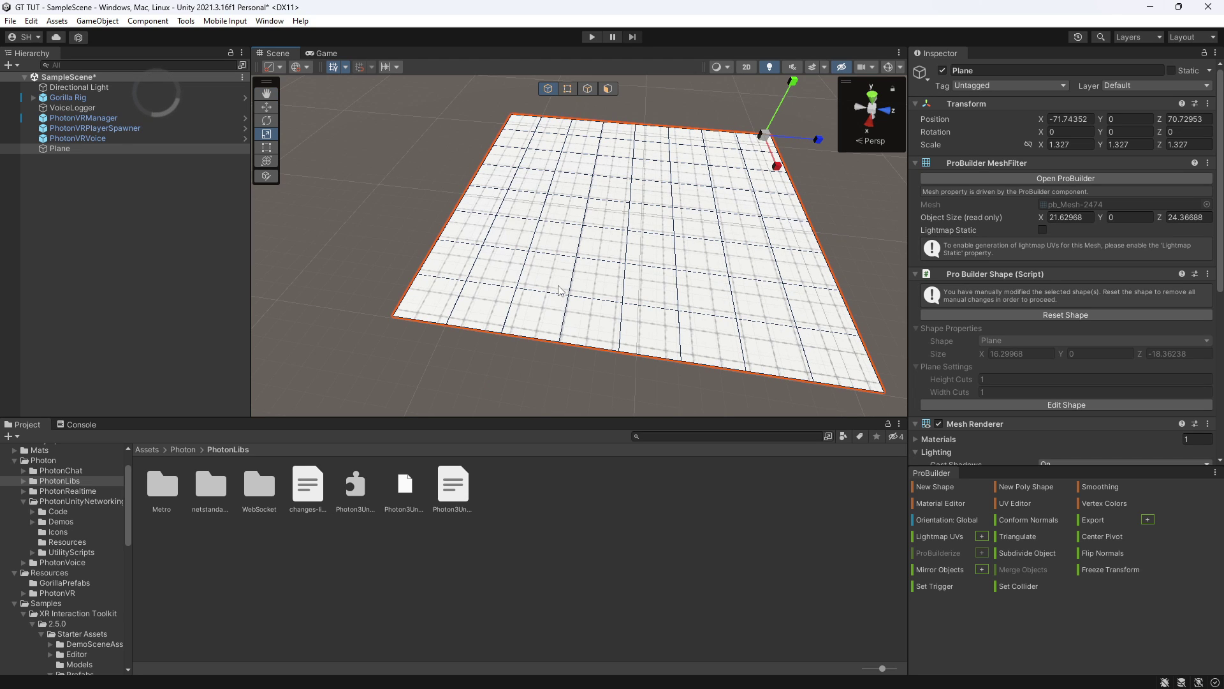
right_drag(560, 291, 637, 144)
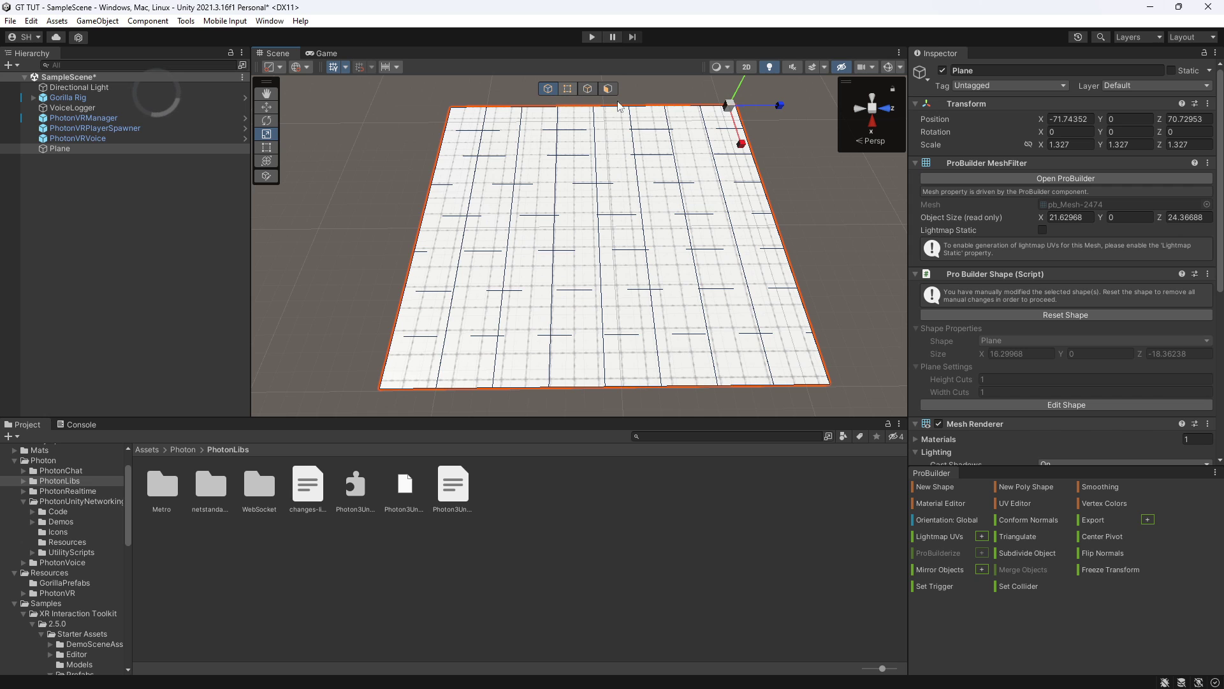
In vertex mode, pull the plane's bottom-left corner vertex inward to round it
click(567, 89)
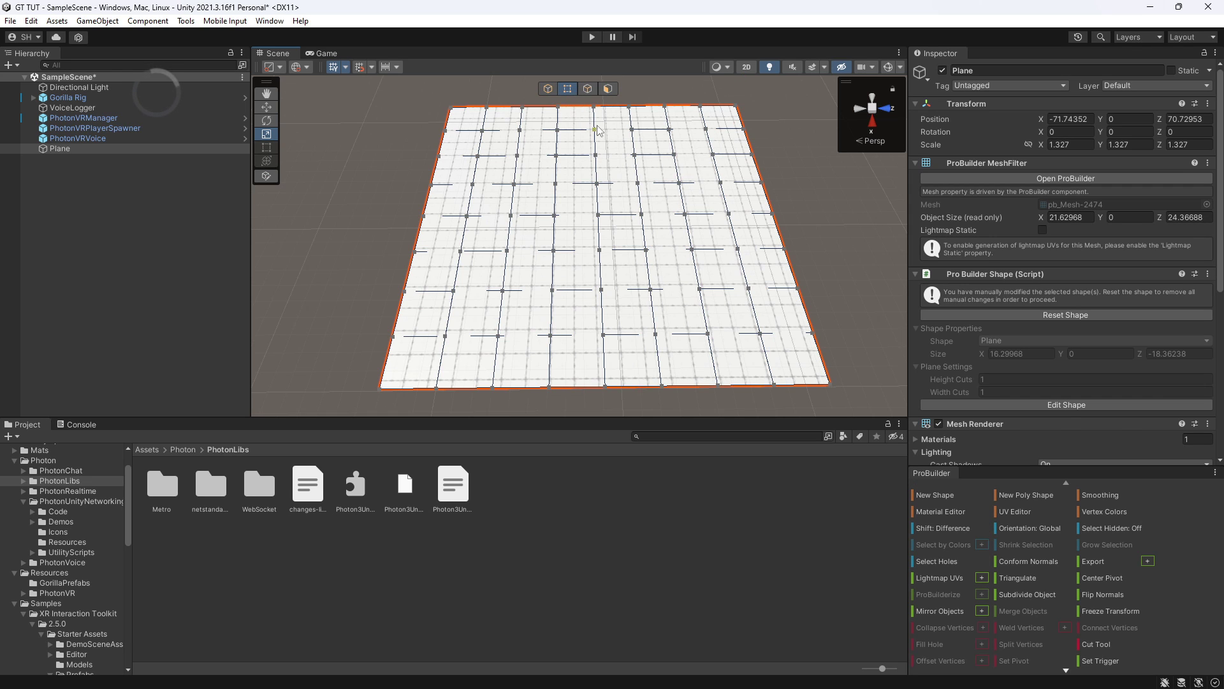
alt+drag(633, 185, 535, 165)
alt+drag(600, 246, 625, 258)
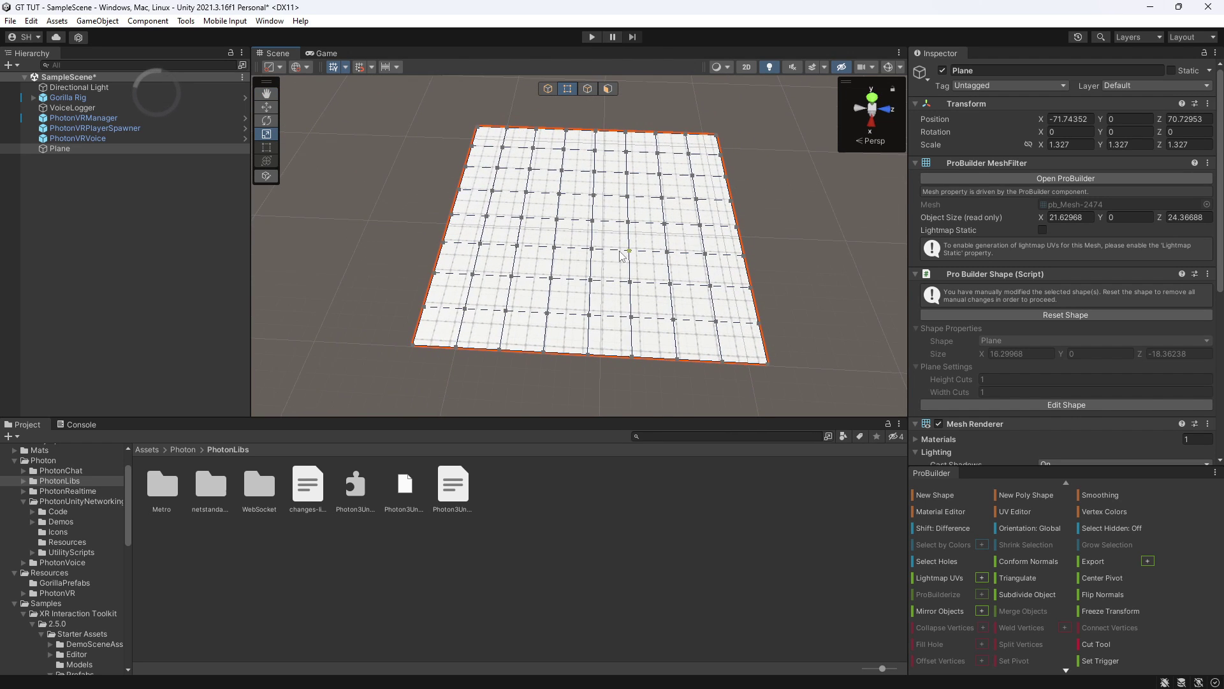
click(415, 345)
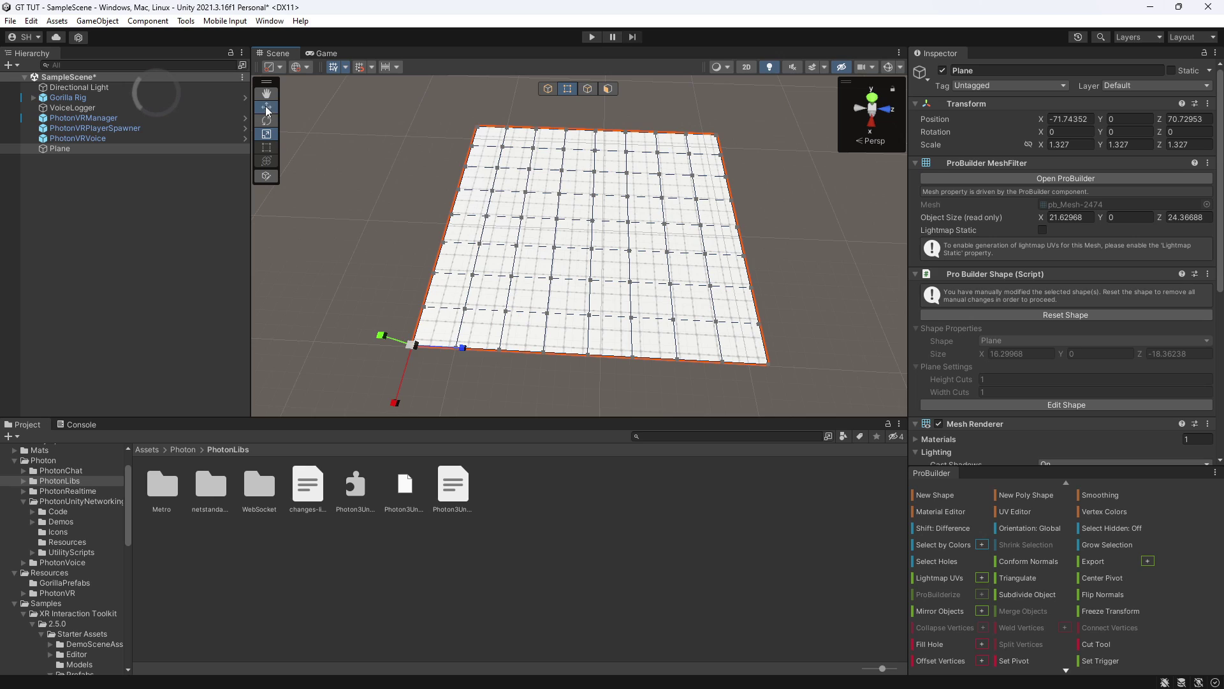
click(259, 112)
drag(416, 350, 428, 330)
Pull the bottom-right and top-right corner vertices inward, then select the top-left corner
click(763, 369)
drag(764, 371, 759, 358)
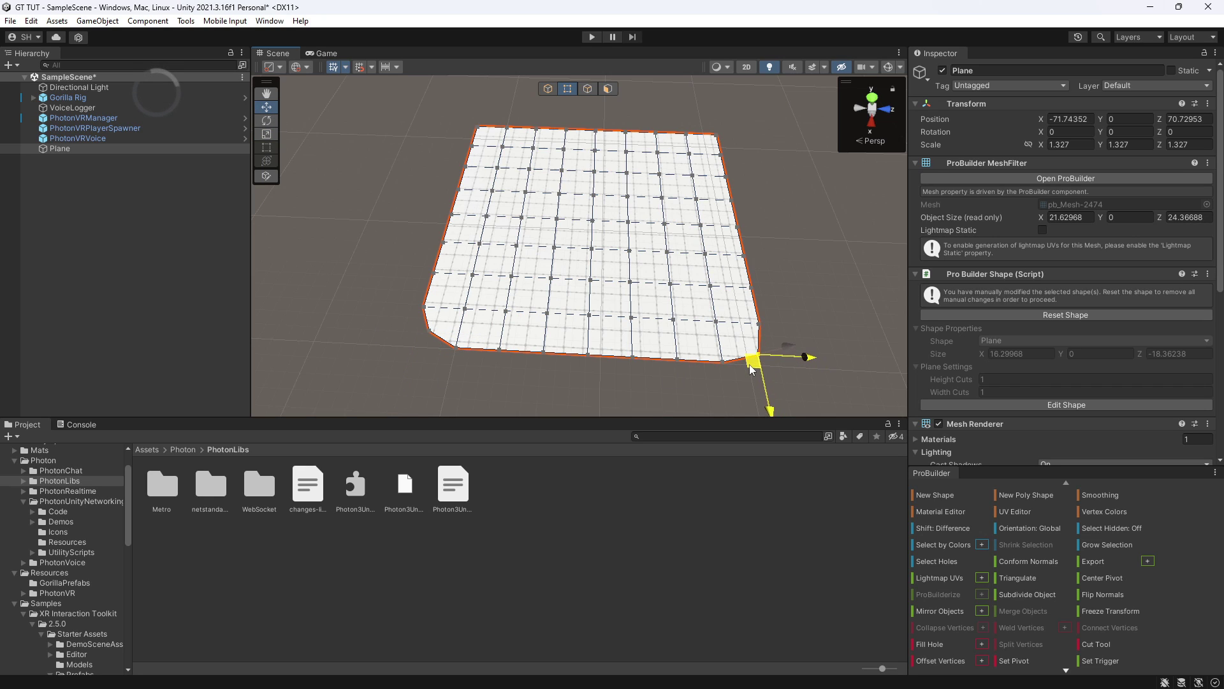
click(711, 140)
drag(712, 148, 718, 157)
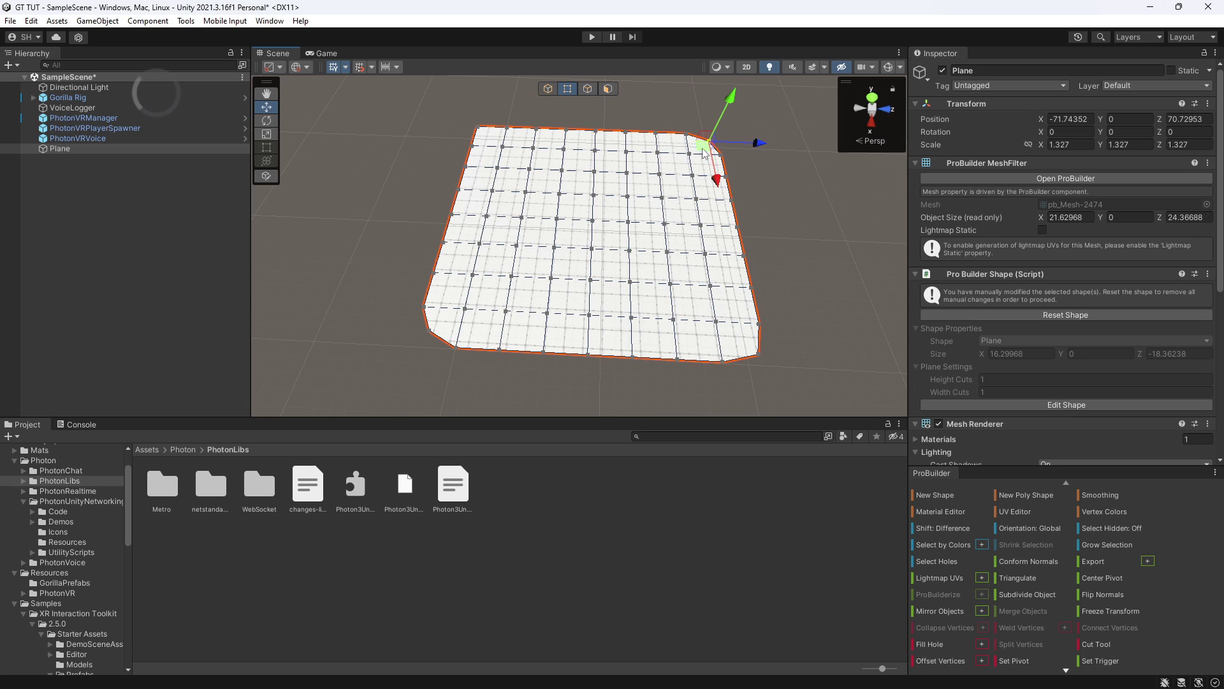
click(484, 133)
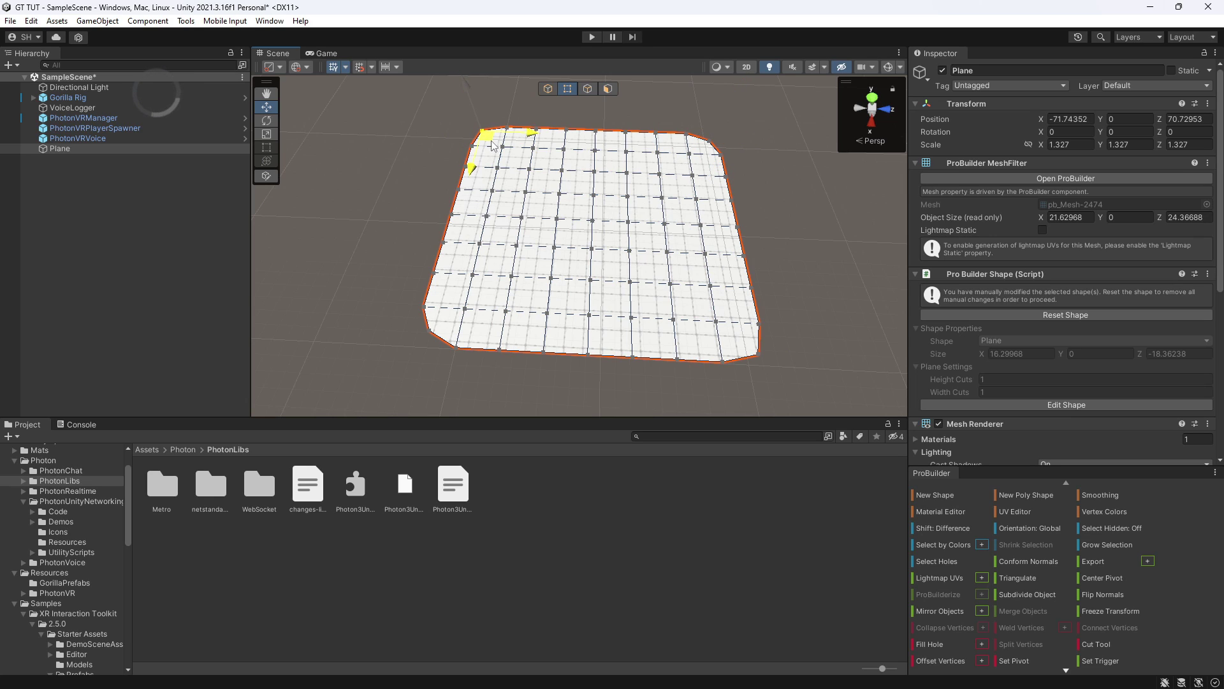